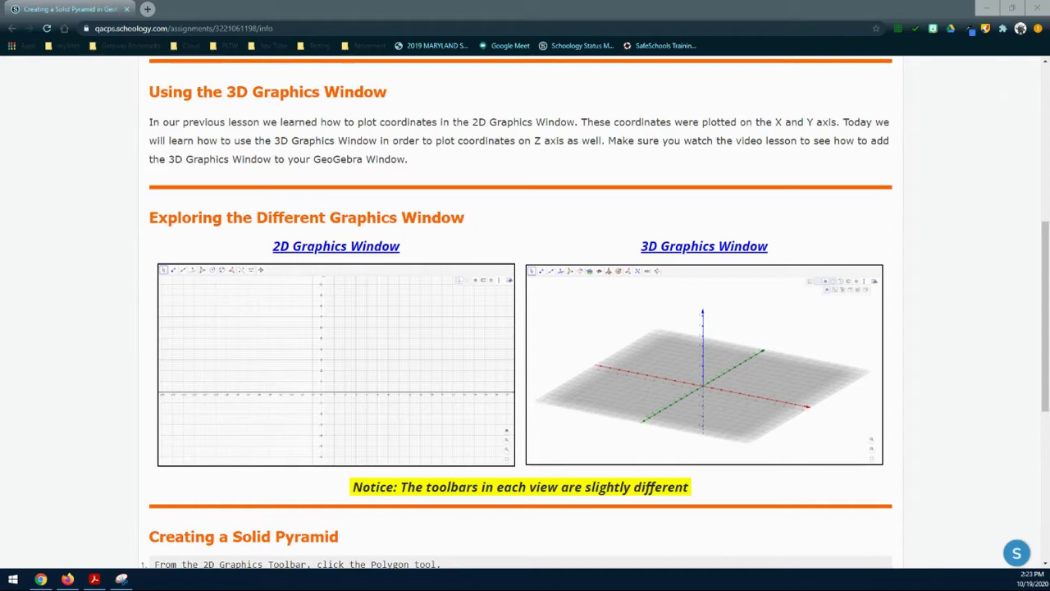
# - Scroll down the Schoology assignment to show all ten steps and the Attachments list with the GeoGebra link
pyautogui.scroll(-2, 525, 328)
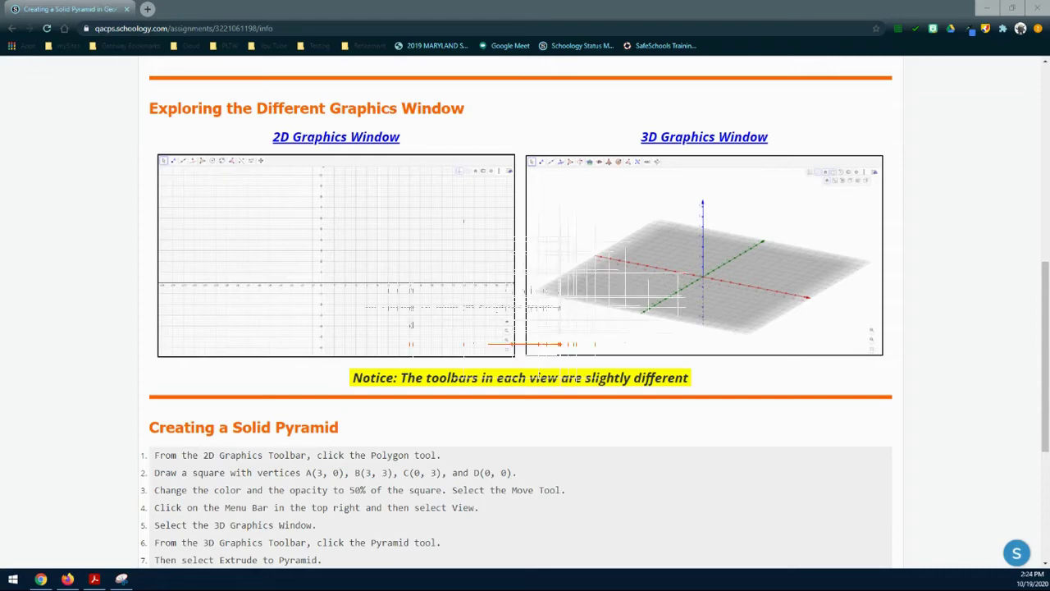
pyautogui.scroll(-4, 525, 312)
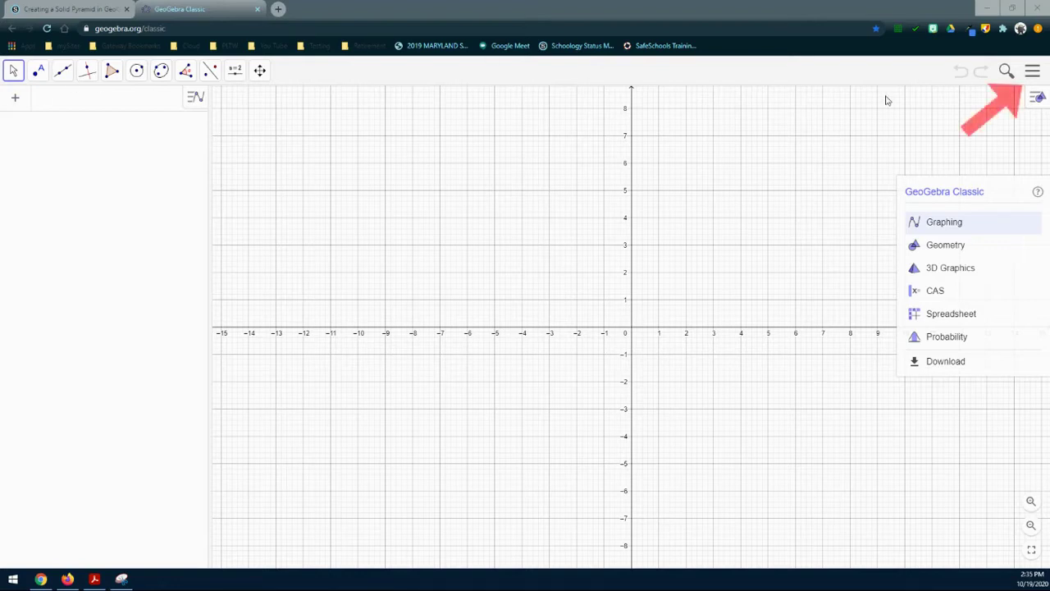
# - In the View menu, uncheck Algebra and check 3D Graphics so both graphics views show
pyautogui.click(1032, 72)
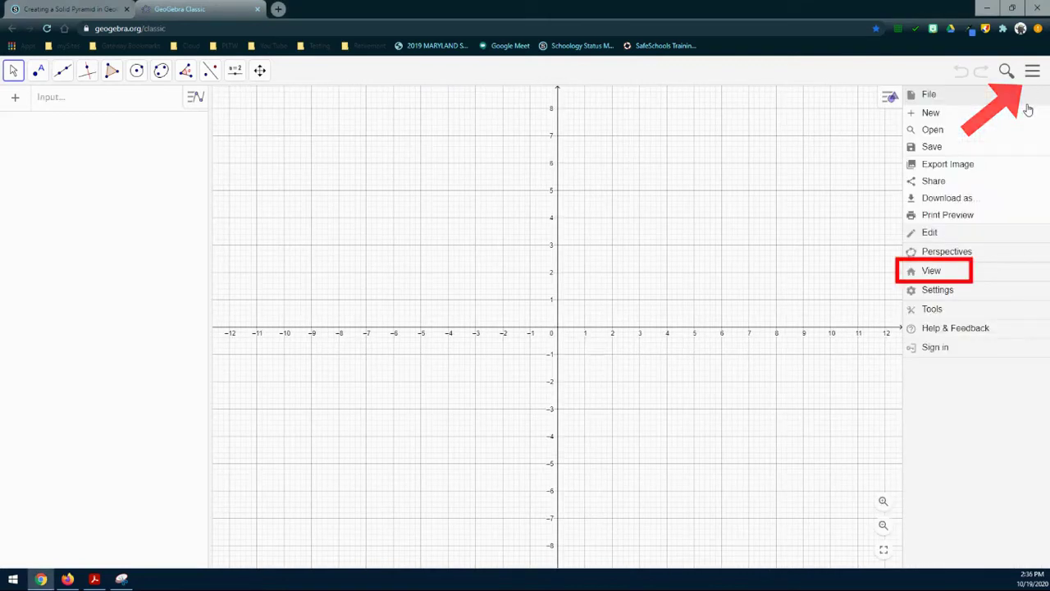
pyautogui.click(939, 272)
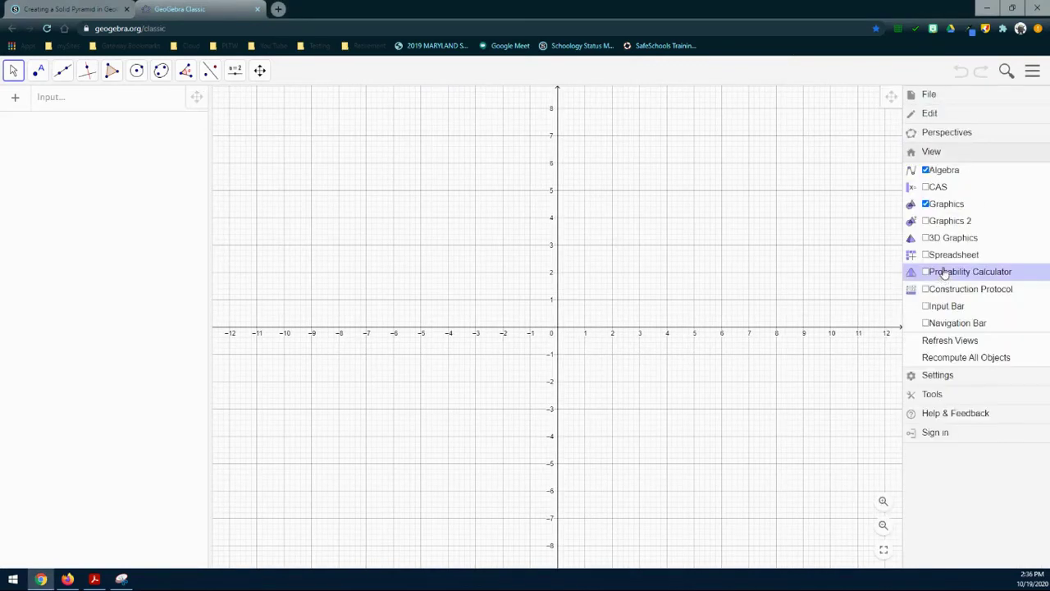
pyautogui.click(927, 171)
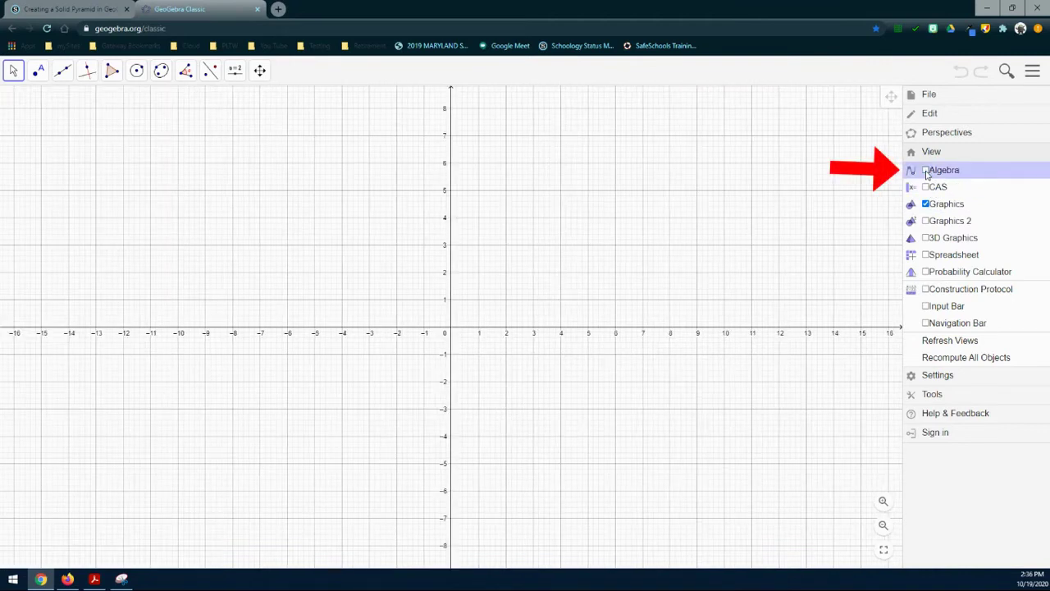
pyautogui.click(926, 239)
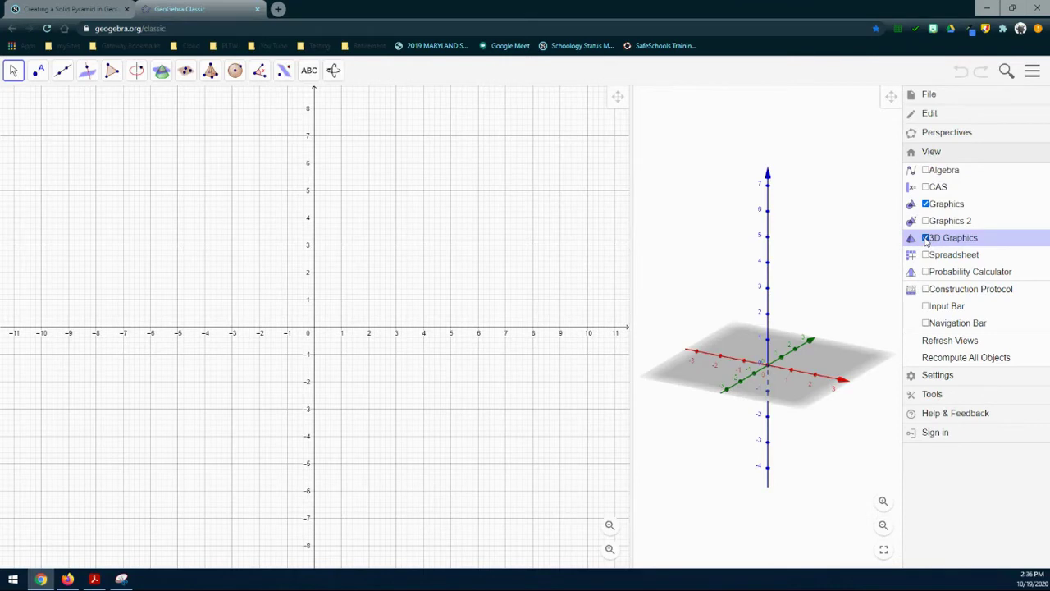
pyautogui.click(877, 109)
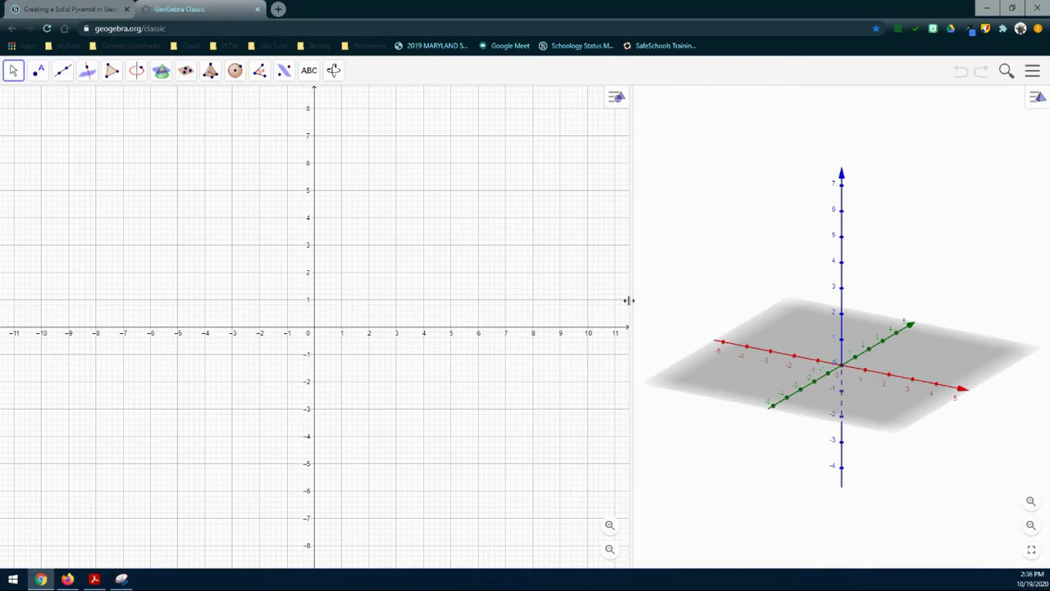
# - Drag the view divider left to widen the 3D view, then compare the 2D and 3D toolbars
pyautogui.moveTo(631, 306); pyautogui.dragTo(475, 303)
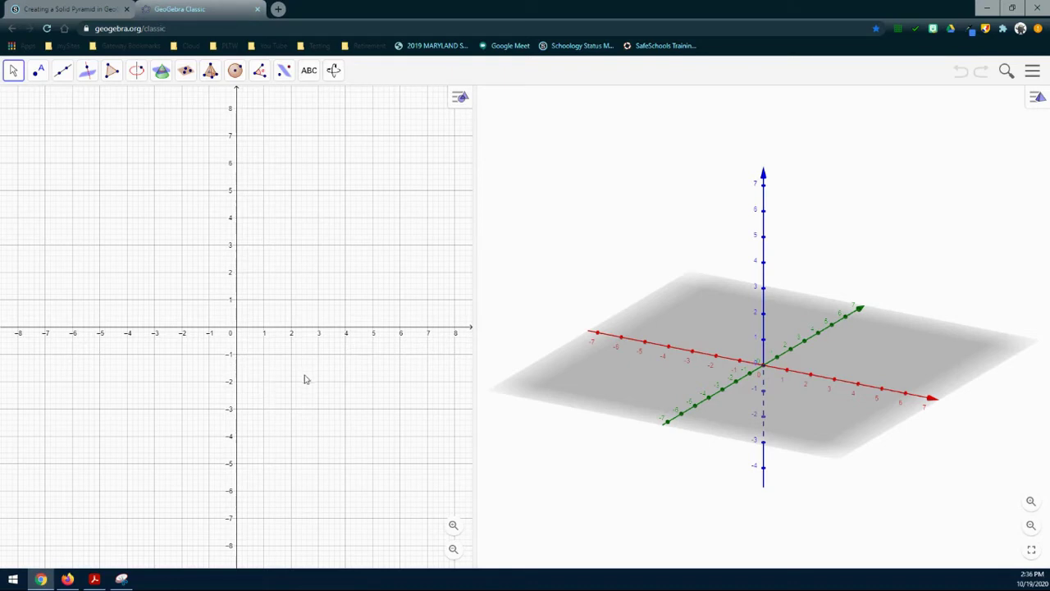
pyautogui.click(318, 227)
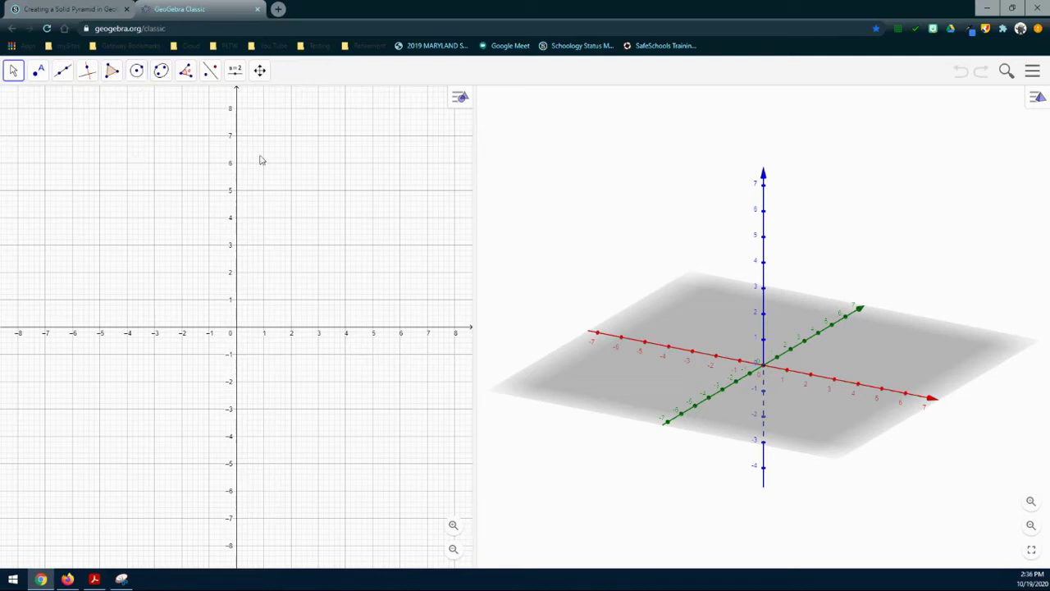
pyautogui.click(525, 144)
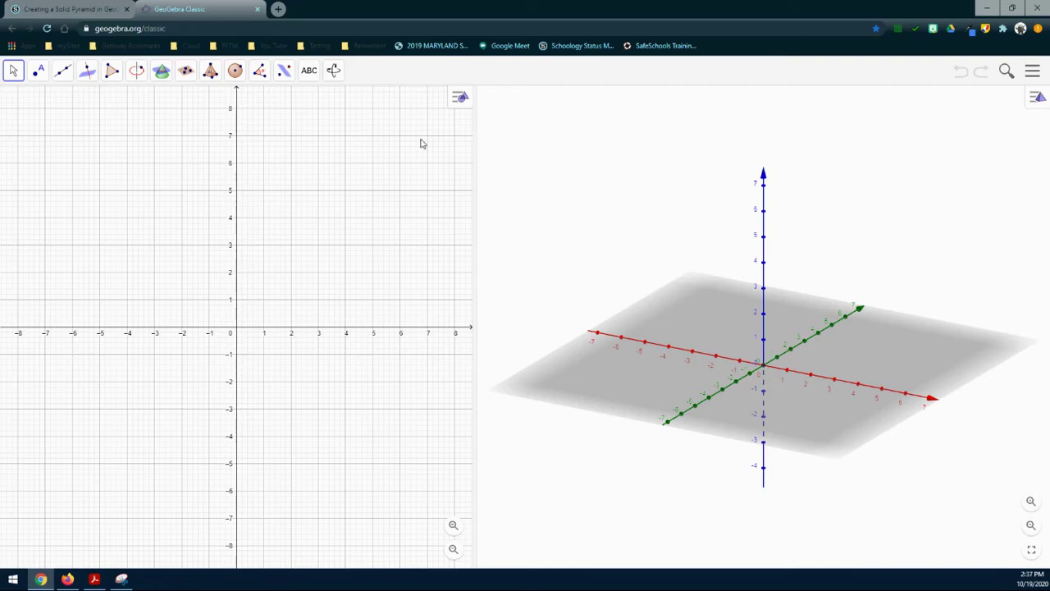
pyautogui.click(374, 148)
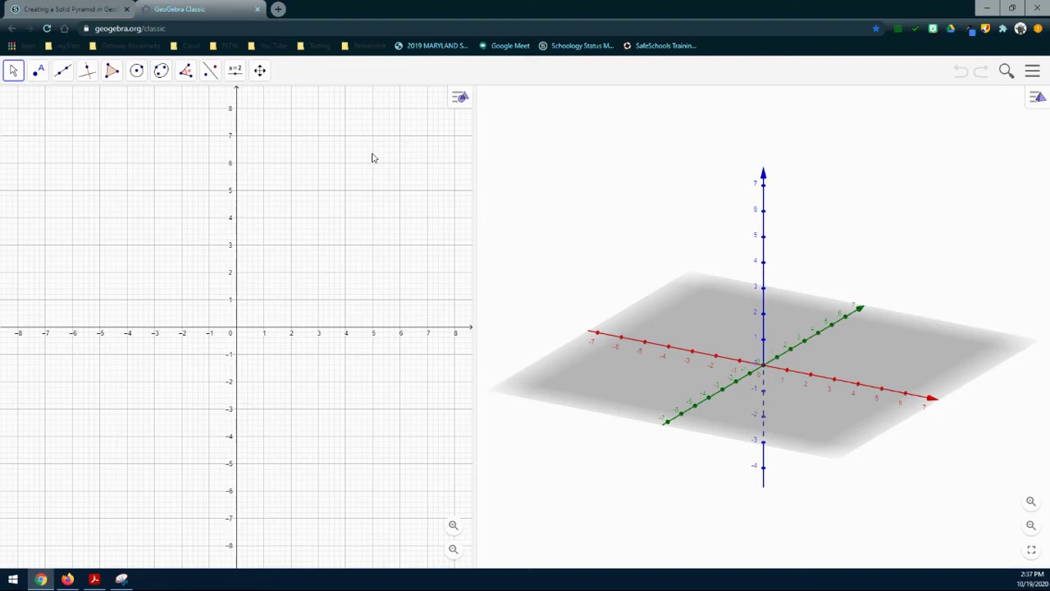
# - With the Polygon tool, draw a square through (3,0), (3,3), (0,3), (0,0), closing at (3,0)
pyautogui.click(113, 74)
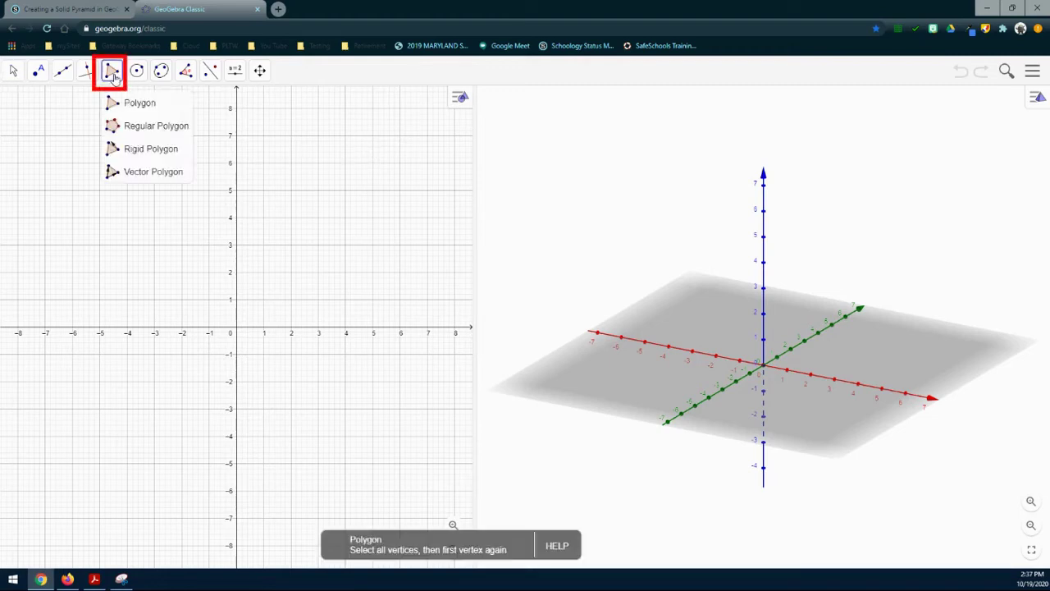
pyautogui.click(140, 104)
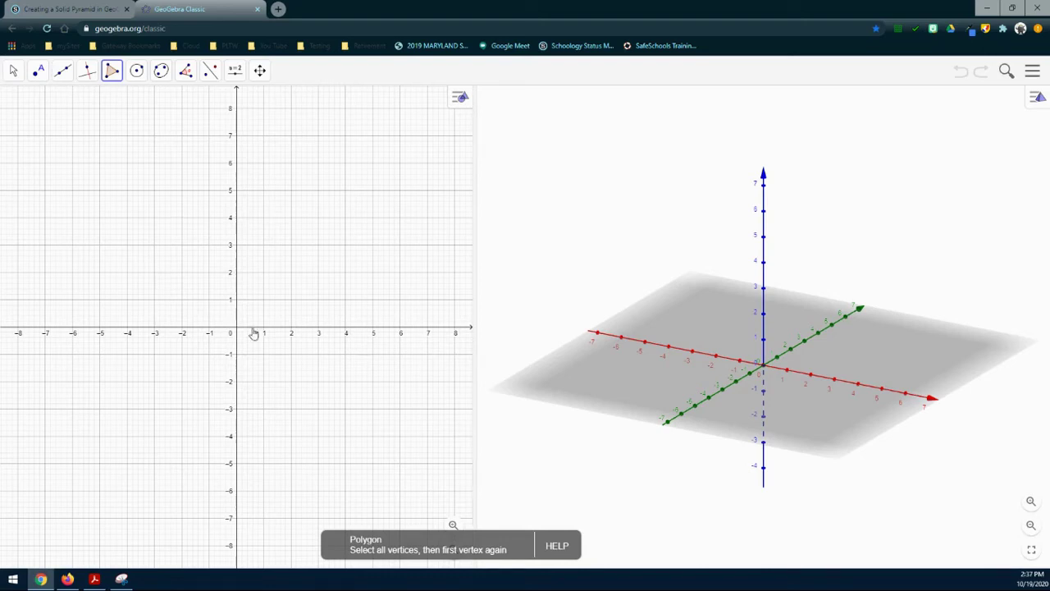
pyautogui.click(318, 328)
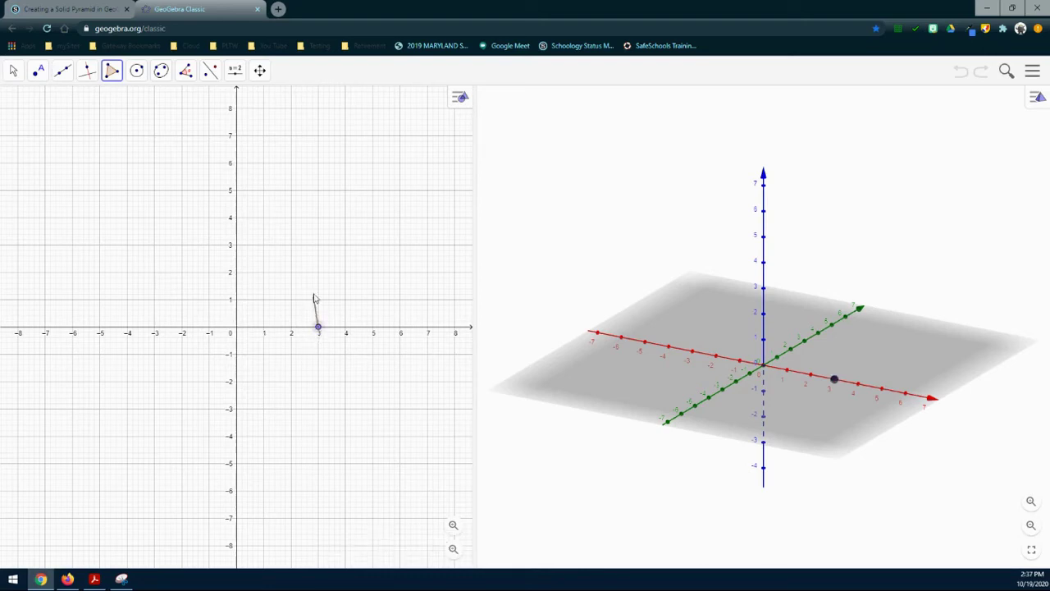
pyautogui.click(318, 246)
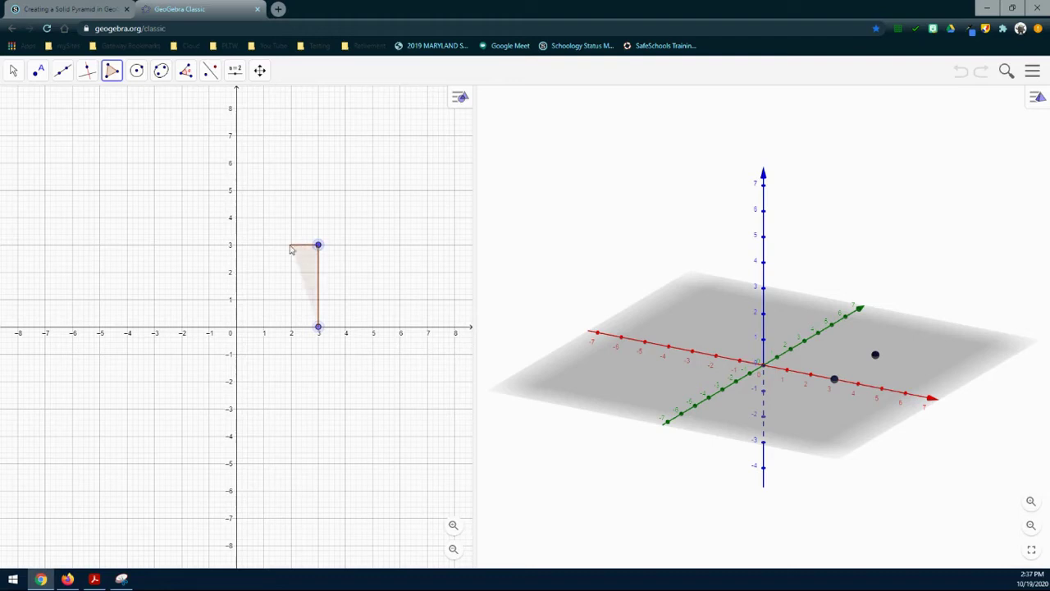
pyautogui.click(236, 245)
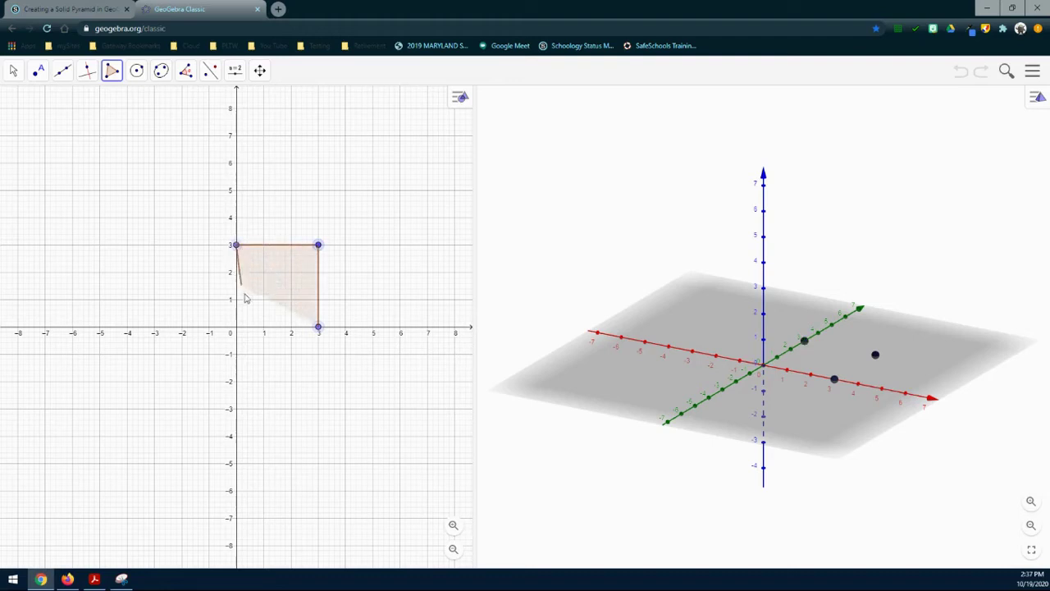
pyautogui.click(236, 326)
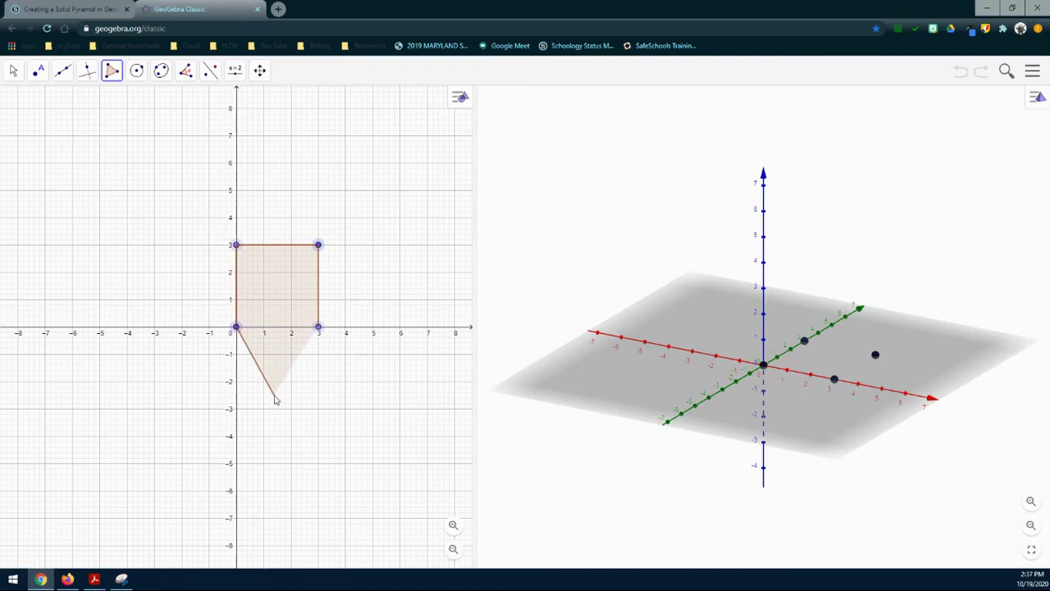
pyautogui.click(318, 327)
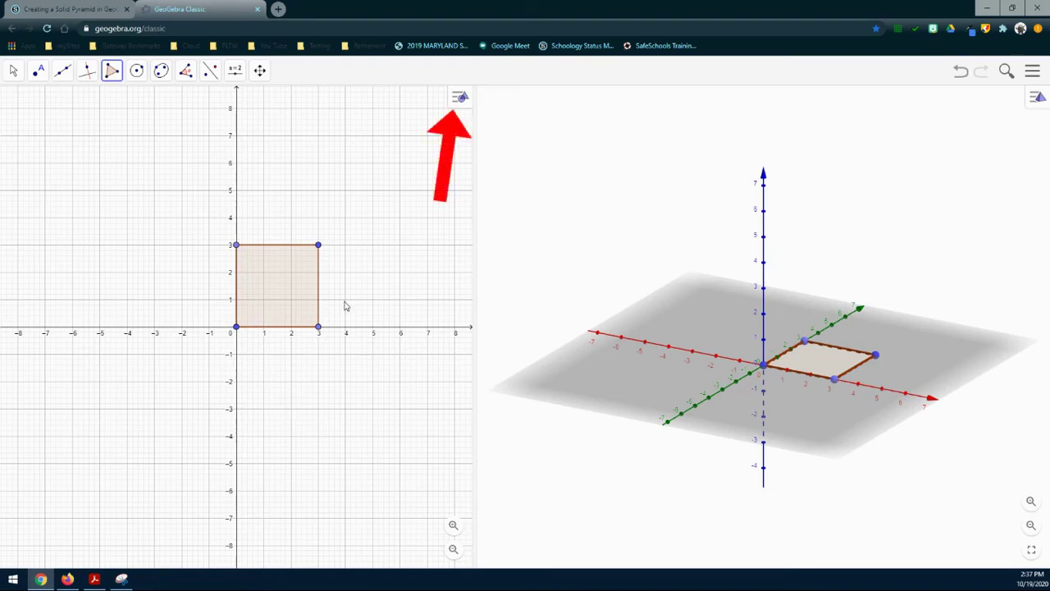
# - Colour the square green with fill opacity 50 from the 2D style bar
pyautogui.click(460, 98)
pyautogui.click(331, 96)
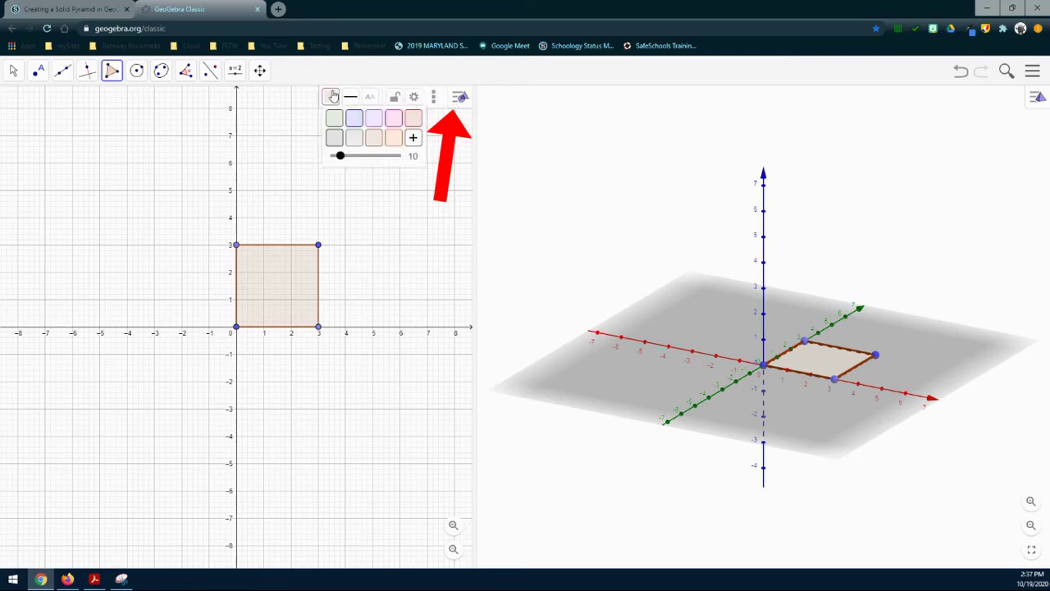
pyautogui.click(335, 120)
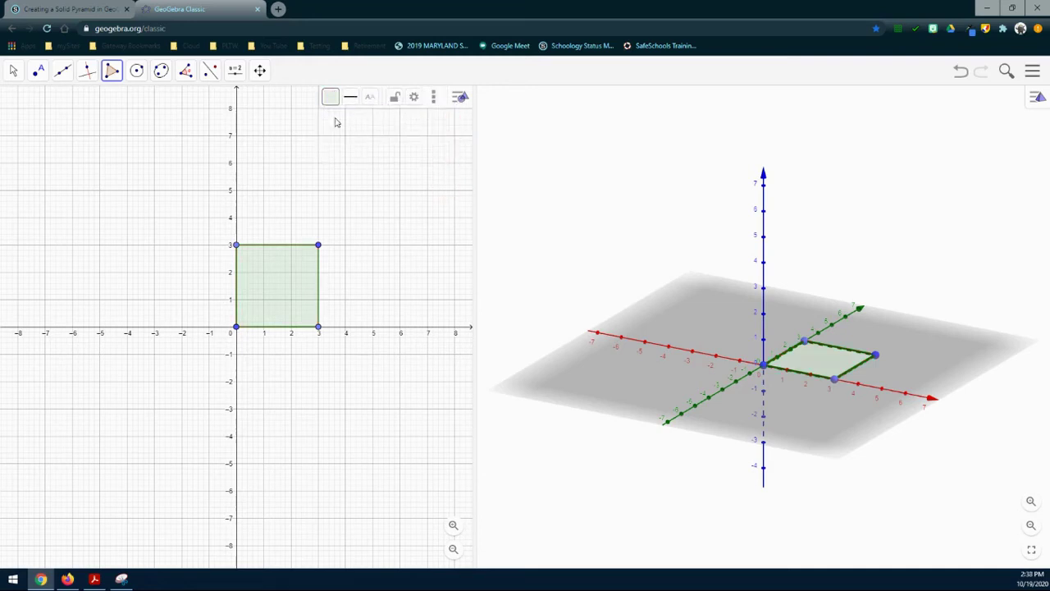
pyautogui.click(331, 96)
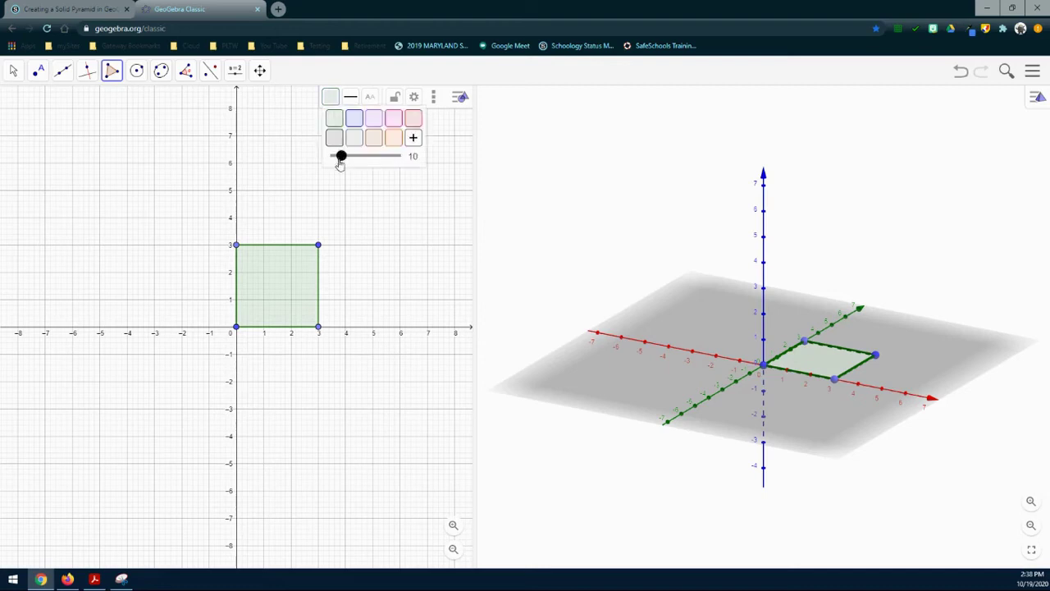
pyautogui.moveTo(342, 156); pyautogui.dragTo(366, 158)
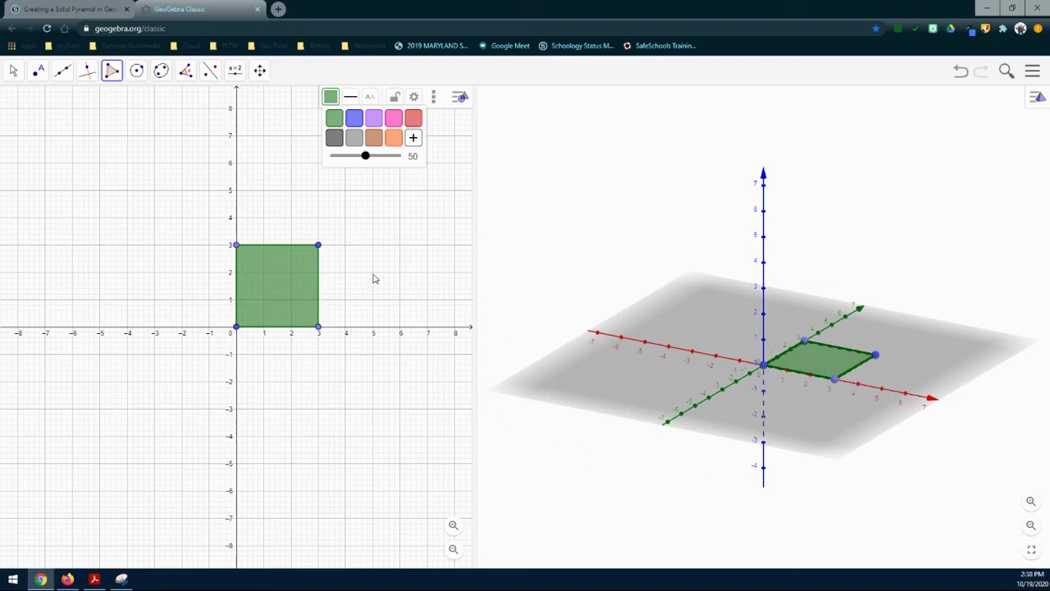
pyautogui.click(330, 97)
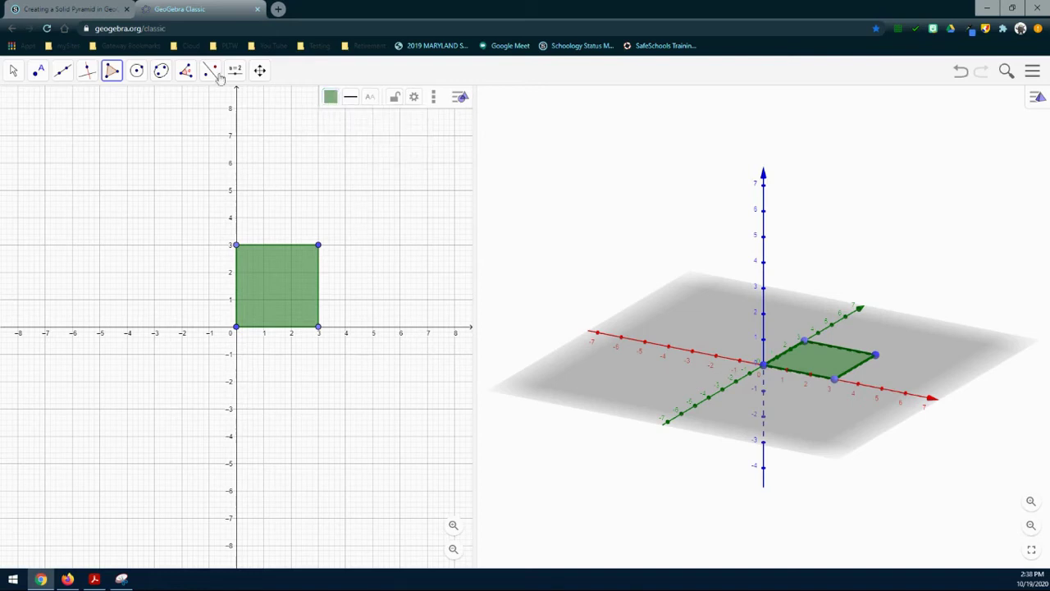
# - With the Move tool, pan the 2D graph so the square shifts left, then activate the 3D view
pyautogui.click(14, 72)
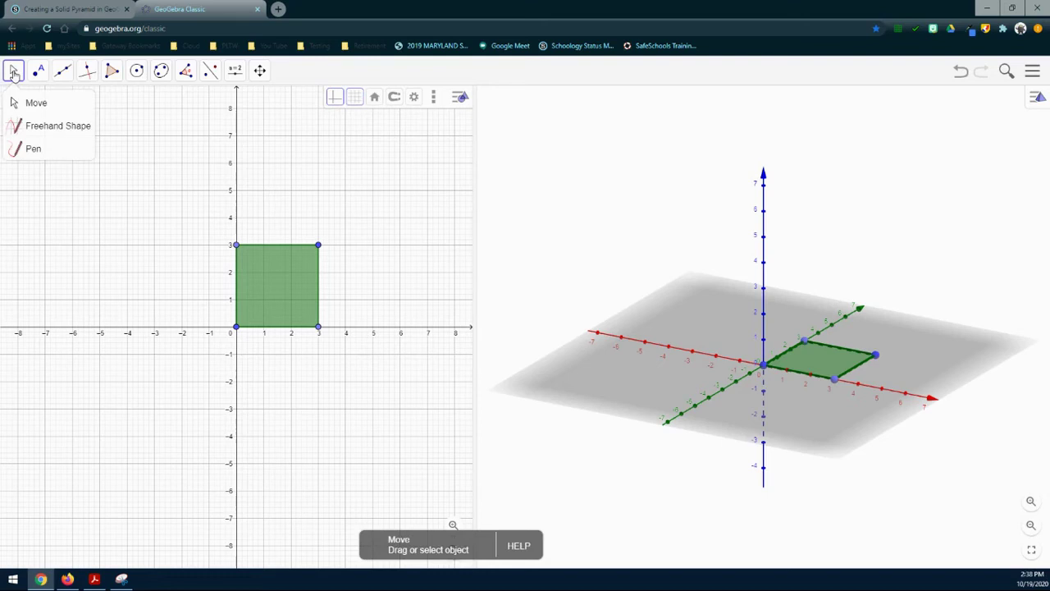
pyautogui.click(187, 153)
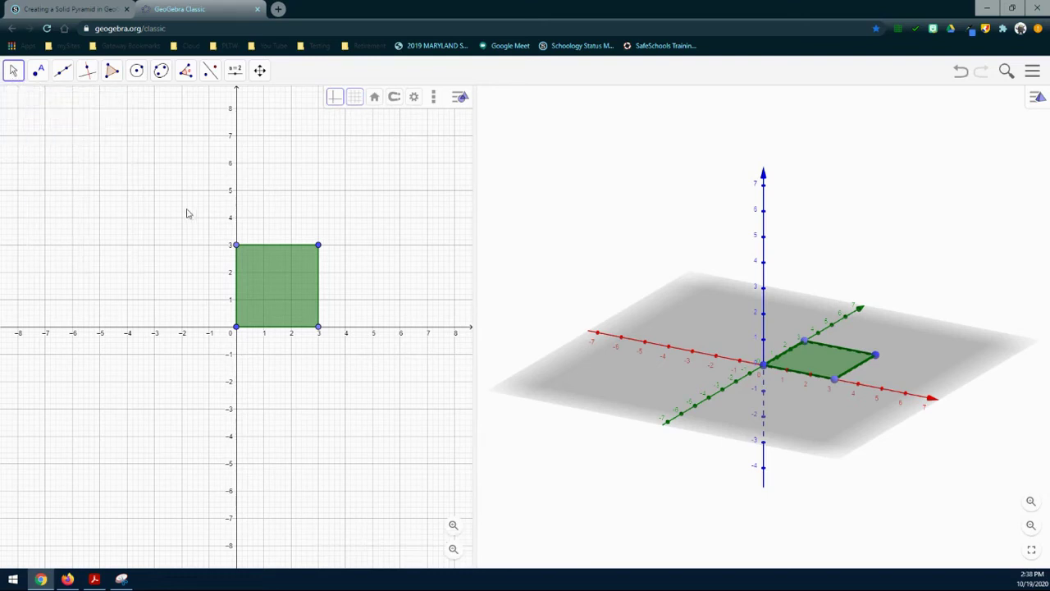
pyautogui.moveTo(188, 214); pyautogui.dragTo(136, 265)
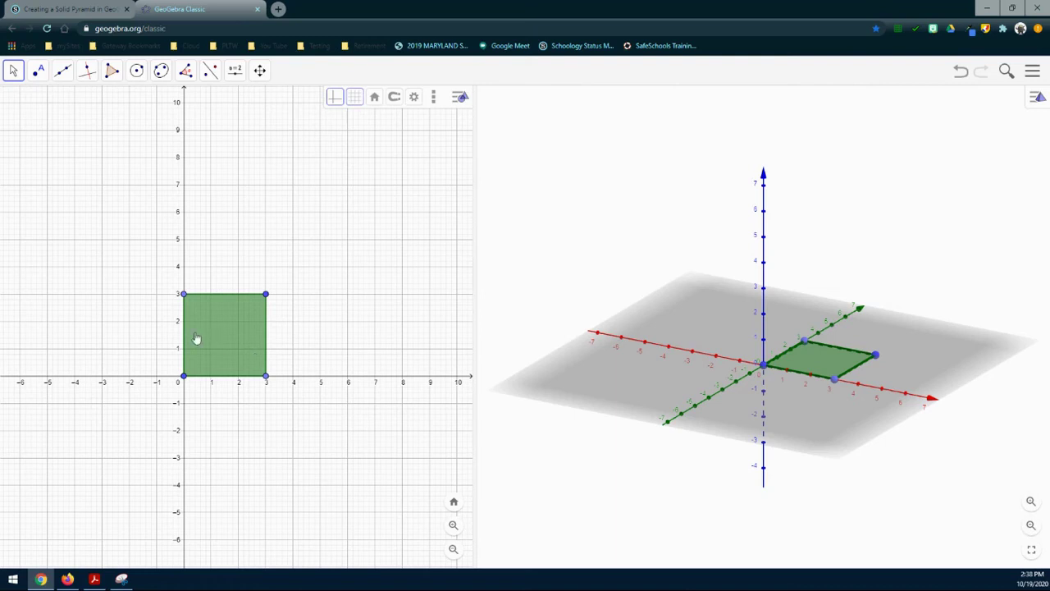
pyautogui.click(544, 189)
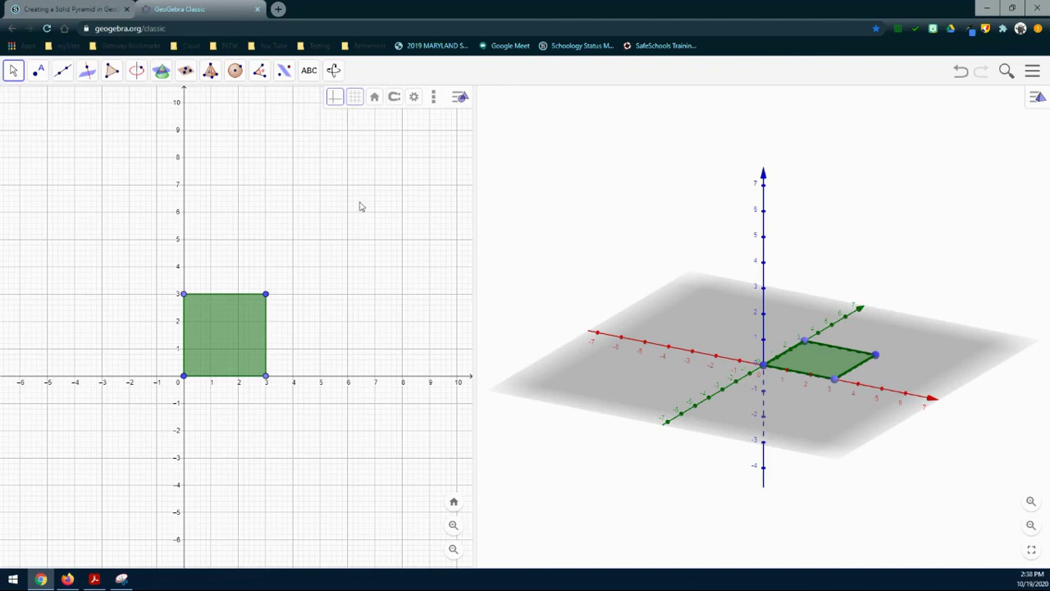
# - Select the Extrude to Pyramid tool from the 3D toolbar's solids list
pyautogui.click(212, 72)
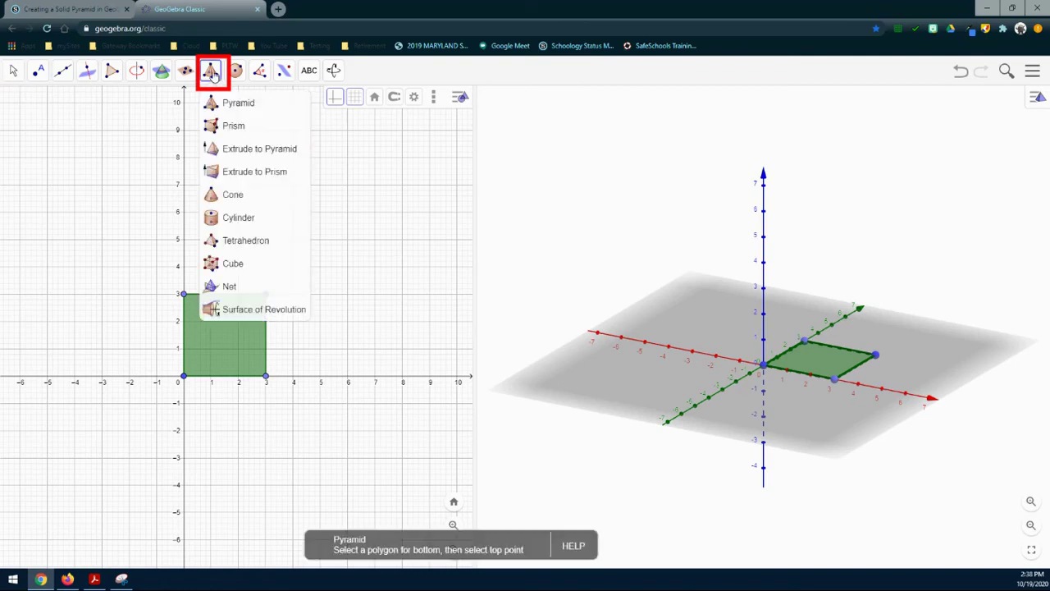
pyautogui.click(227, 153)
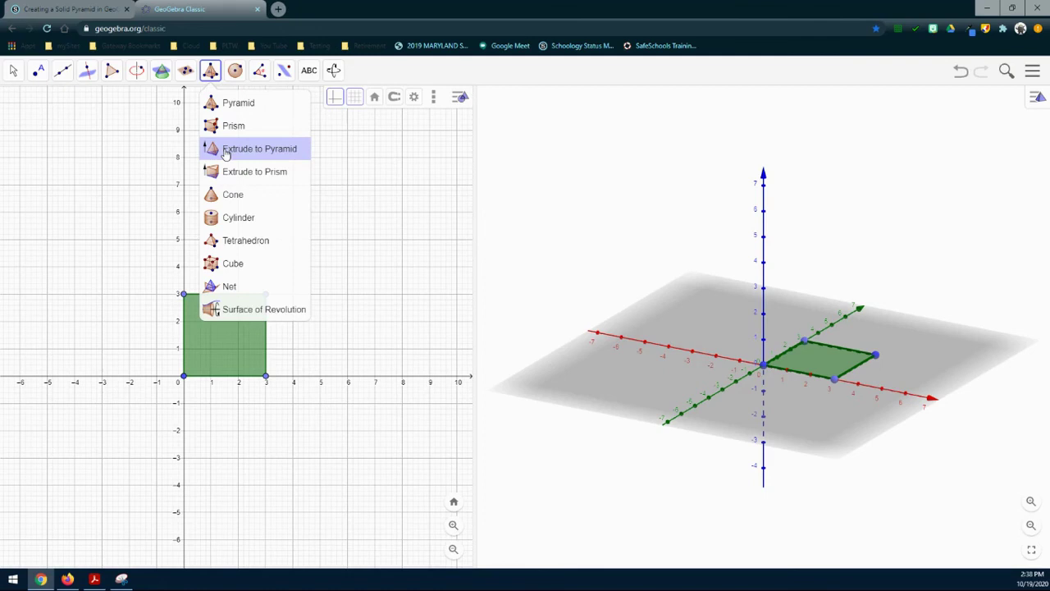
pyautogui.click(227, 153)
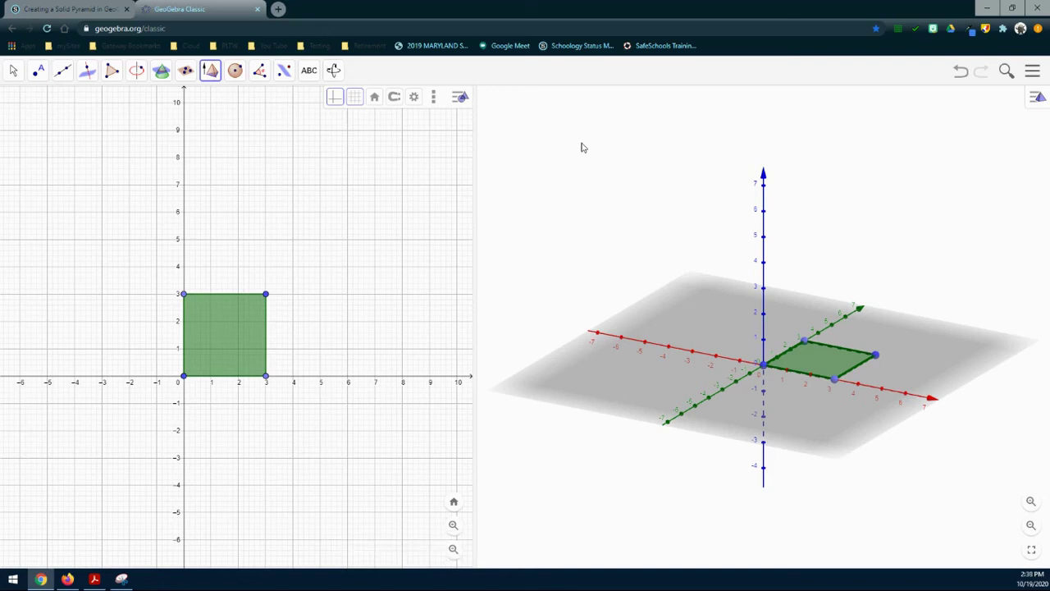
# - Set the 3D view's style bar colour to green with fill opacity 50
pyautogui.click(1032, 102)
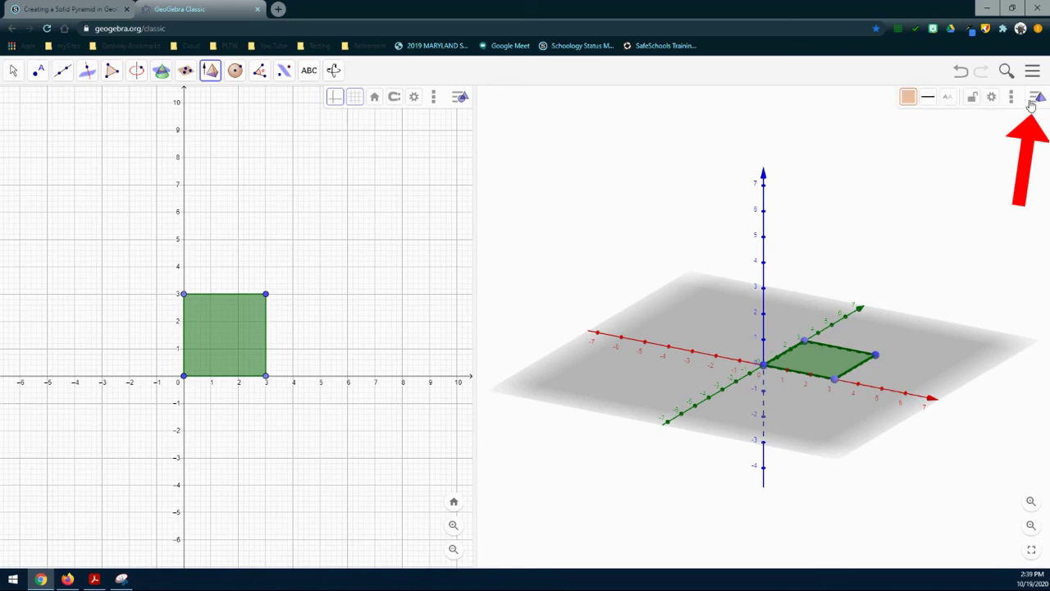
pyautogui.click(908, 98)
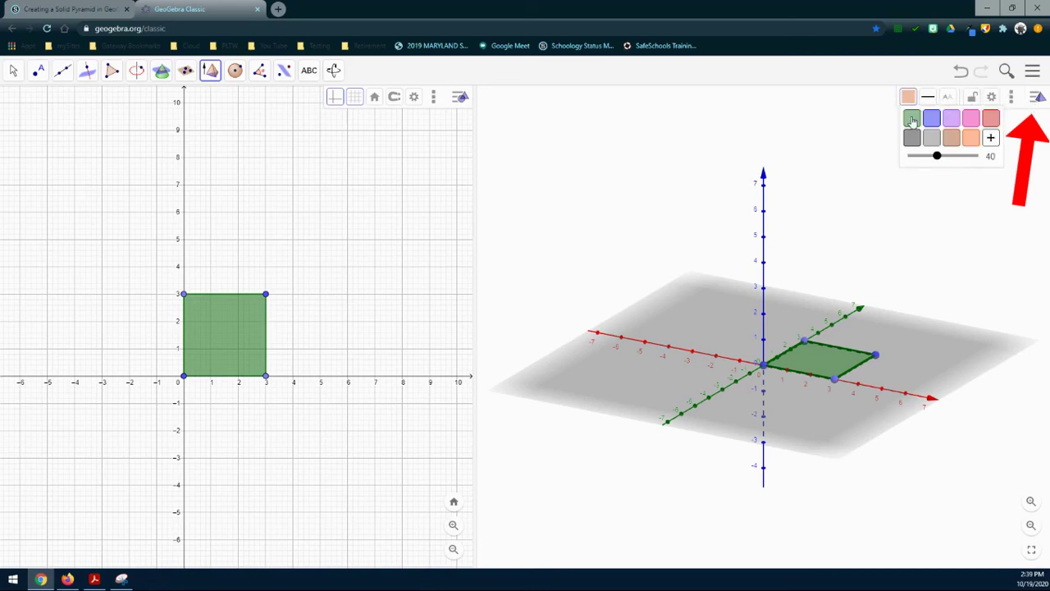
pyautogui.click(912, 121)
pyautogui.click(908, 98)
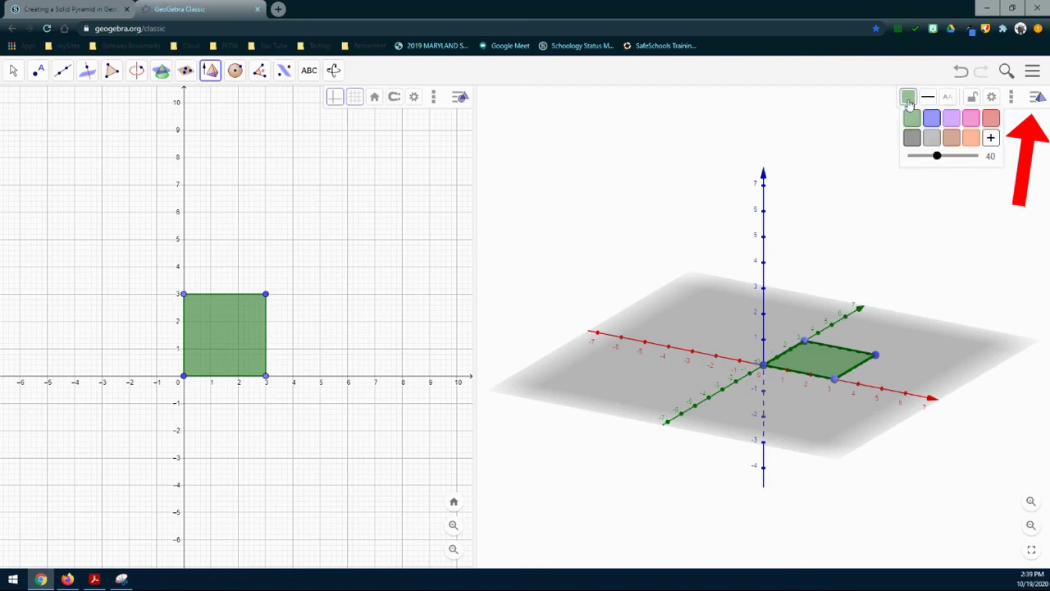
pyautogui.click(944, 158)
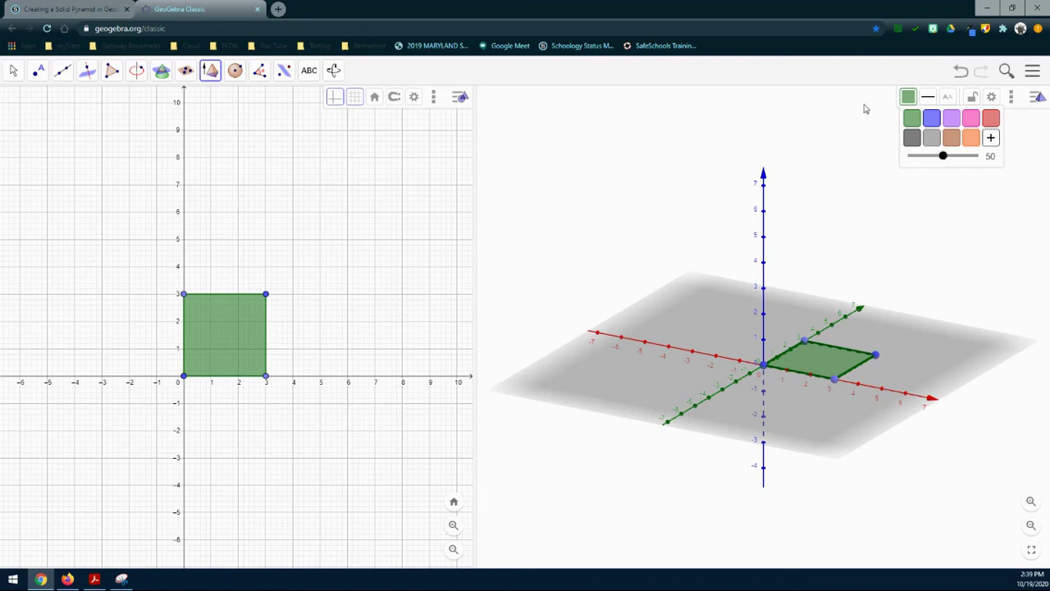
pyautogui.click(909, 101)
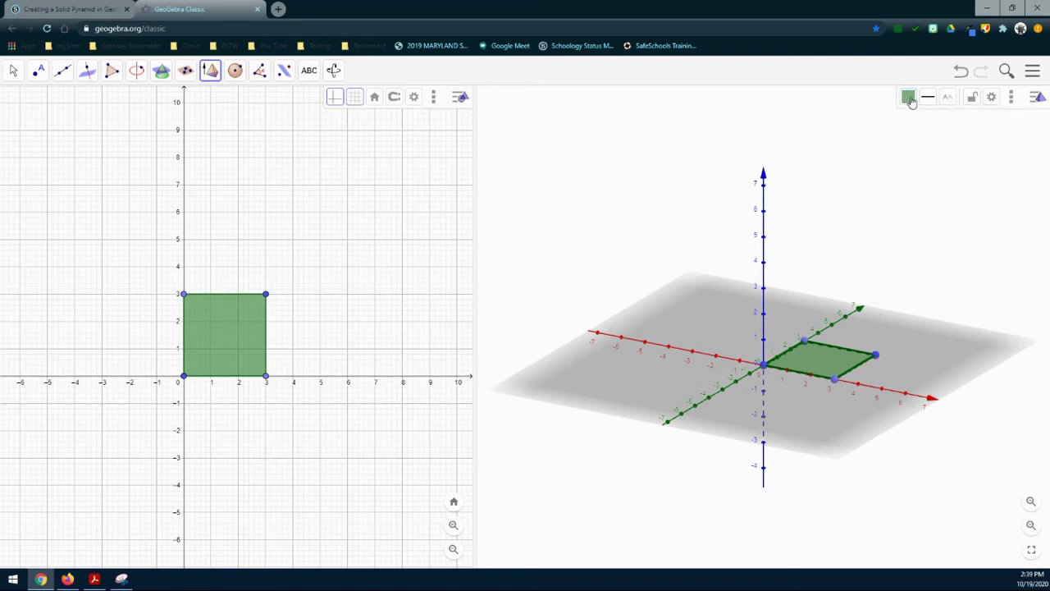
# - Extrude the green square in the 3D view into a pyramid with altitude 5
pyautogui.click(821, 363)
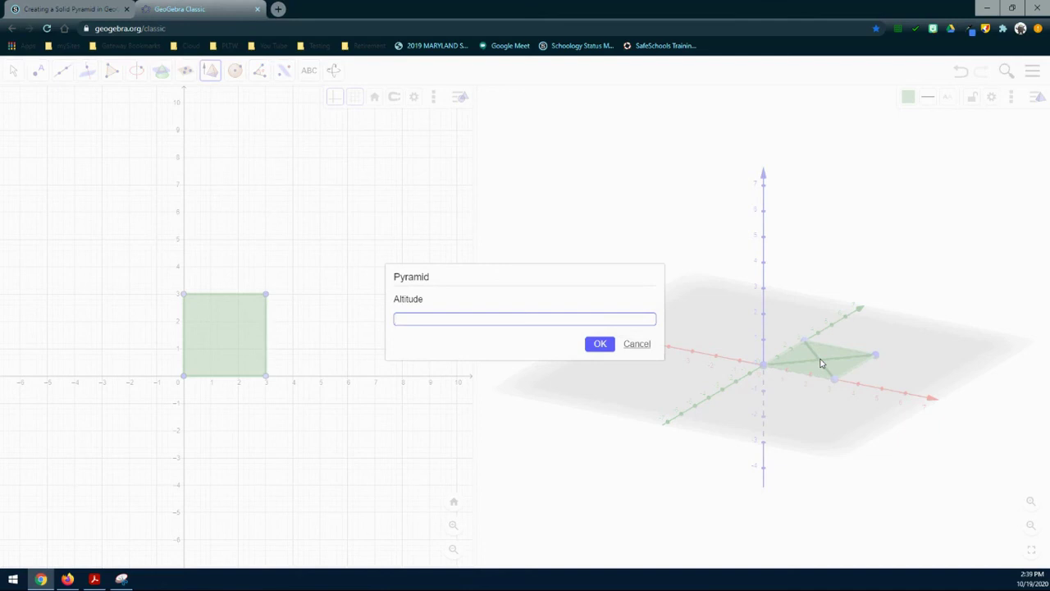
pyautogui.write('5')
pyautogui.click(600, 344)
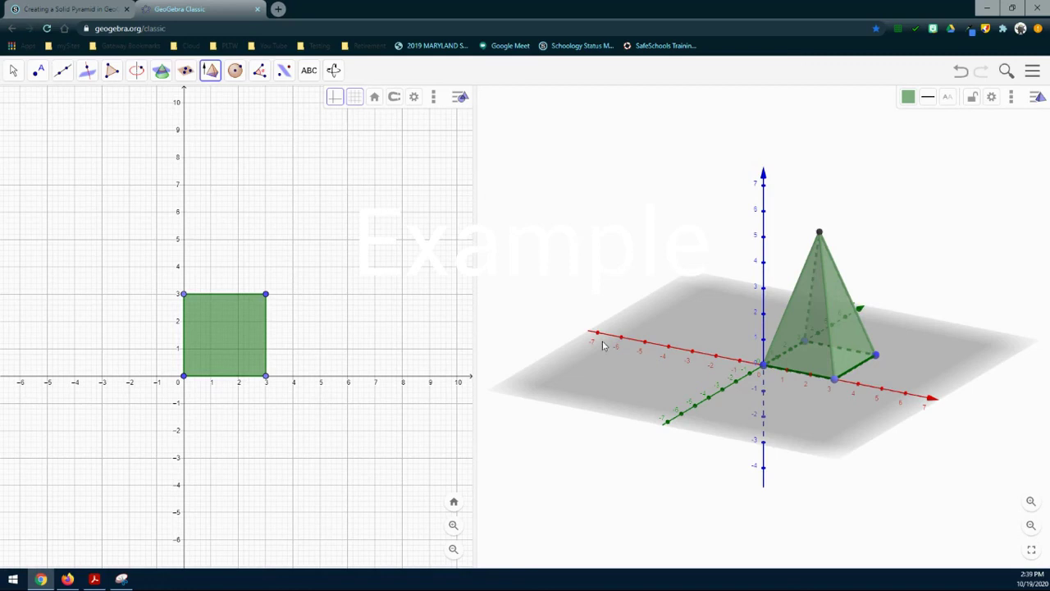
pyautogui.click(15, 72)
pyautogui.click(62, 70)
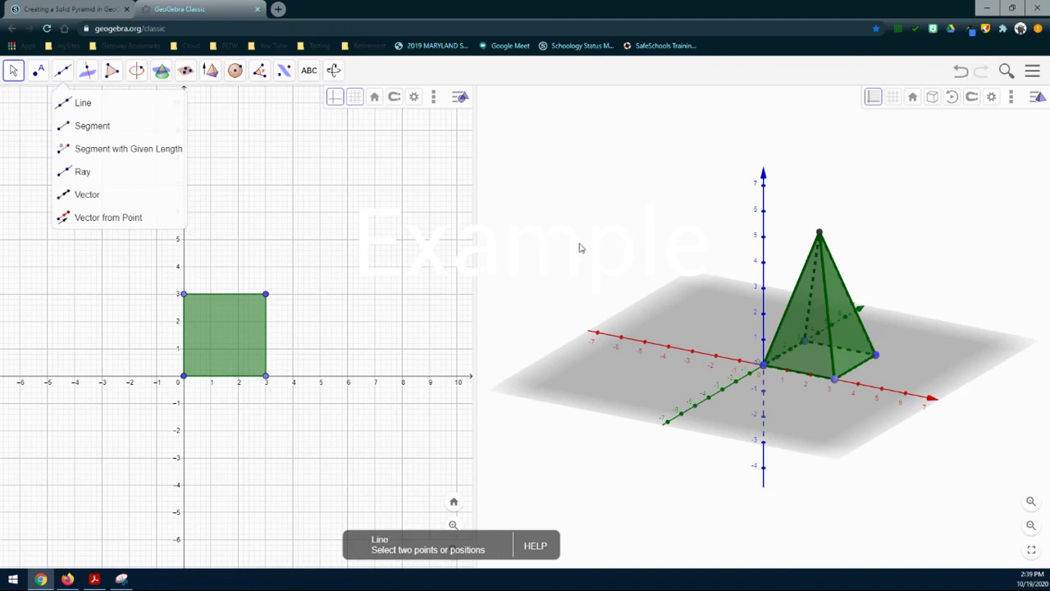